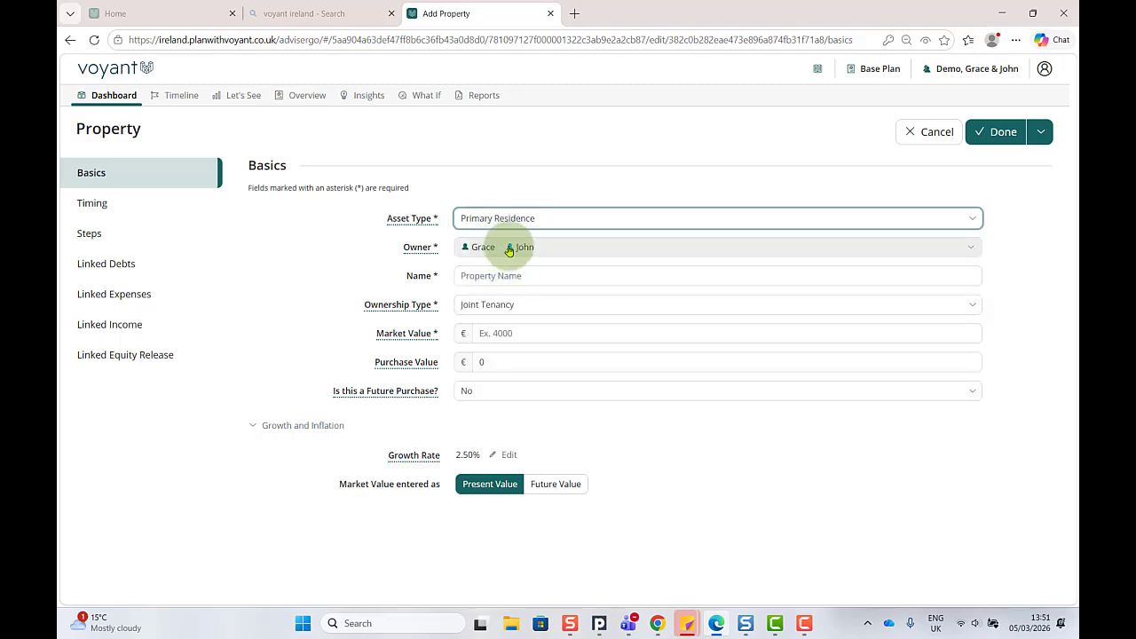
Step: Name the primary residence Home and set its market value to €300,000
{"action": "left_click", "coordinate": [519, 276]}
{"action": "type", "text": "Home"}
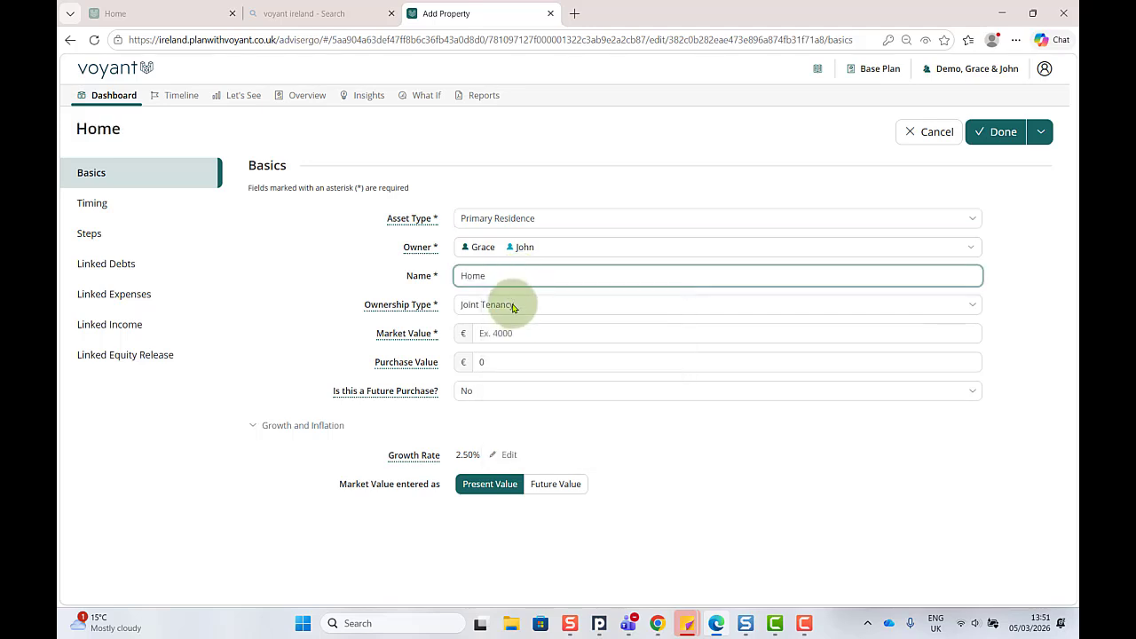
{"action": "left_click", "coordinate": [496, 331]}
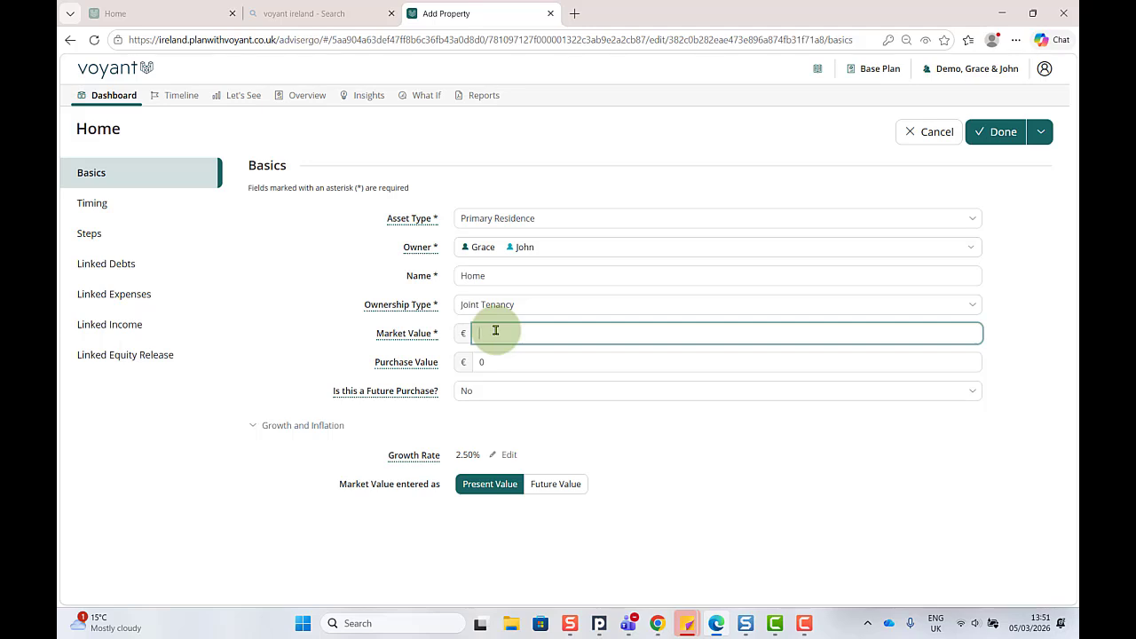
{"action": "type", "text": "3000000"}
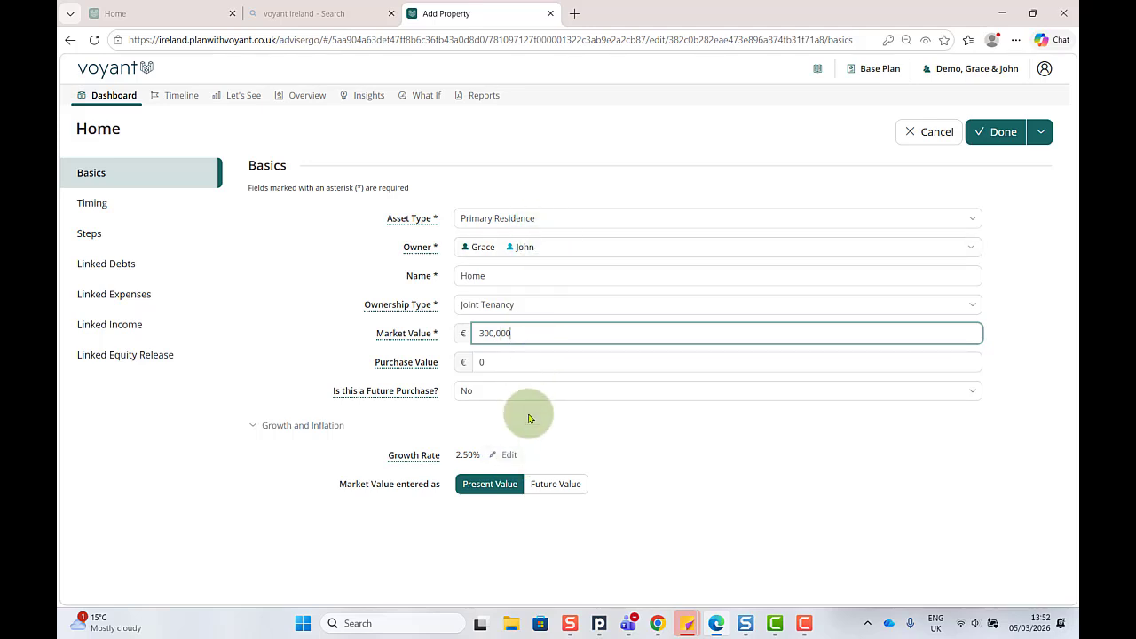
Step: Review the property's timing, and create a linked debt named Mortgage with the debt type Mortgage
{"action": "left_click", "coordinate": [112, 206]}
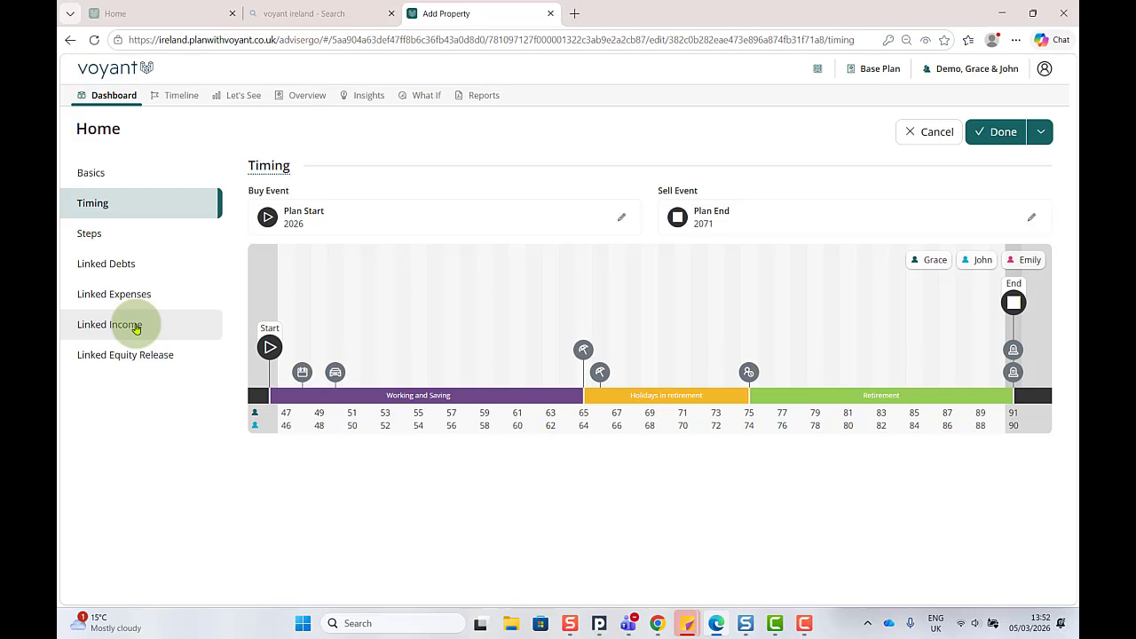
{"action": "left_click", "coordinate": [123, 265]}
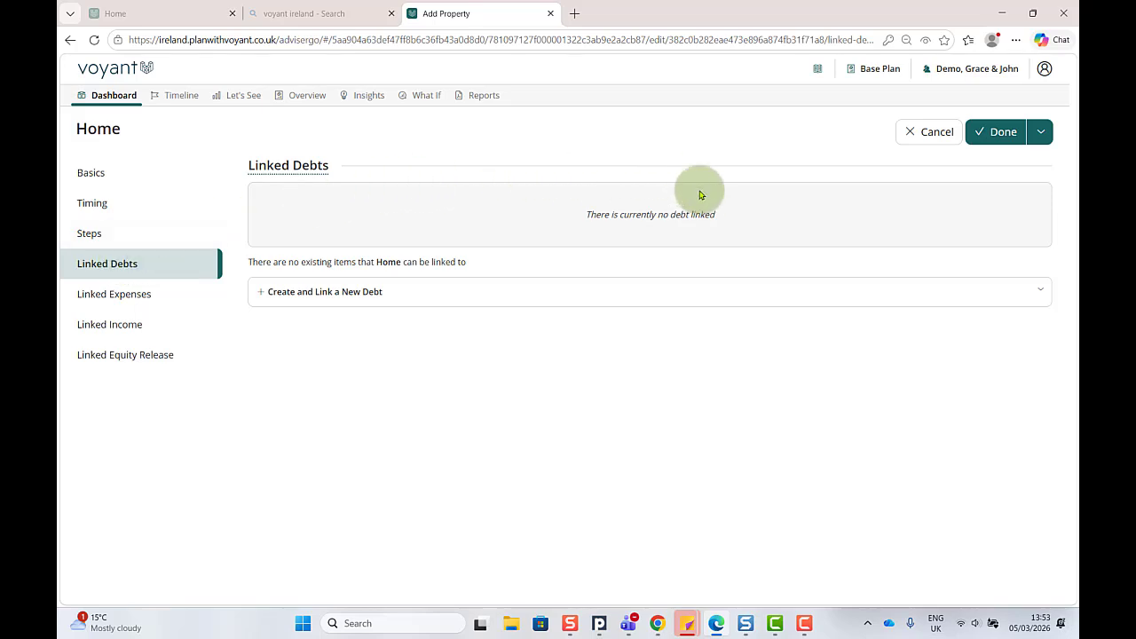
{"action": "left_click", "coordinate": [307, 293]}
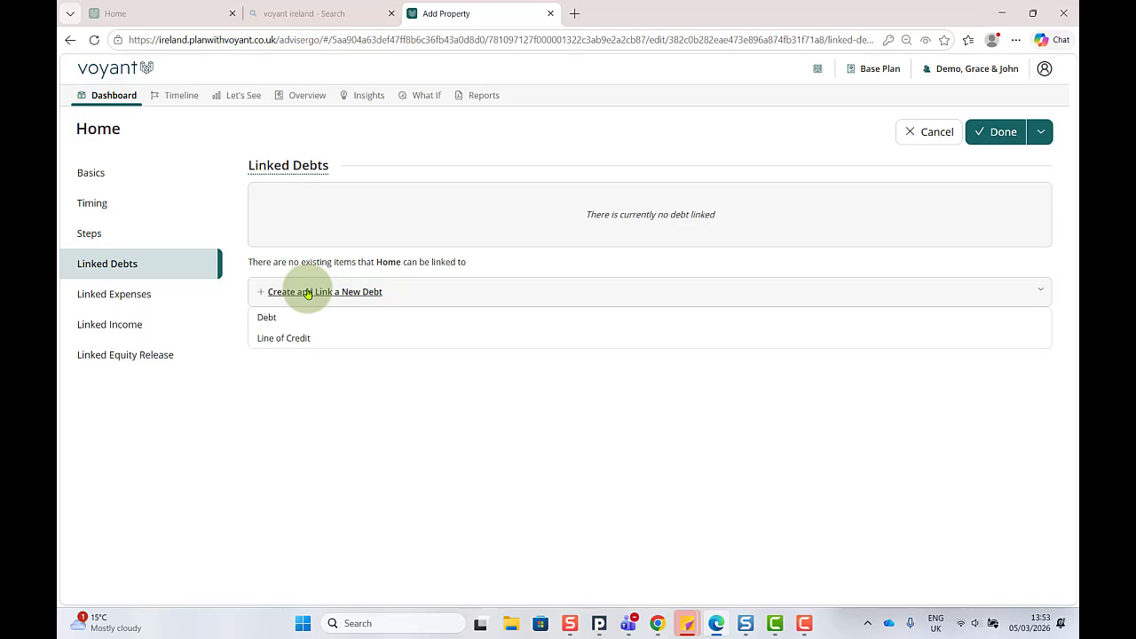
{"action": "left_click", "coordinate": [270, 317]}
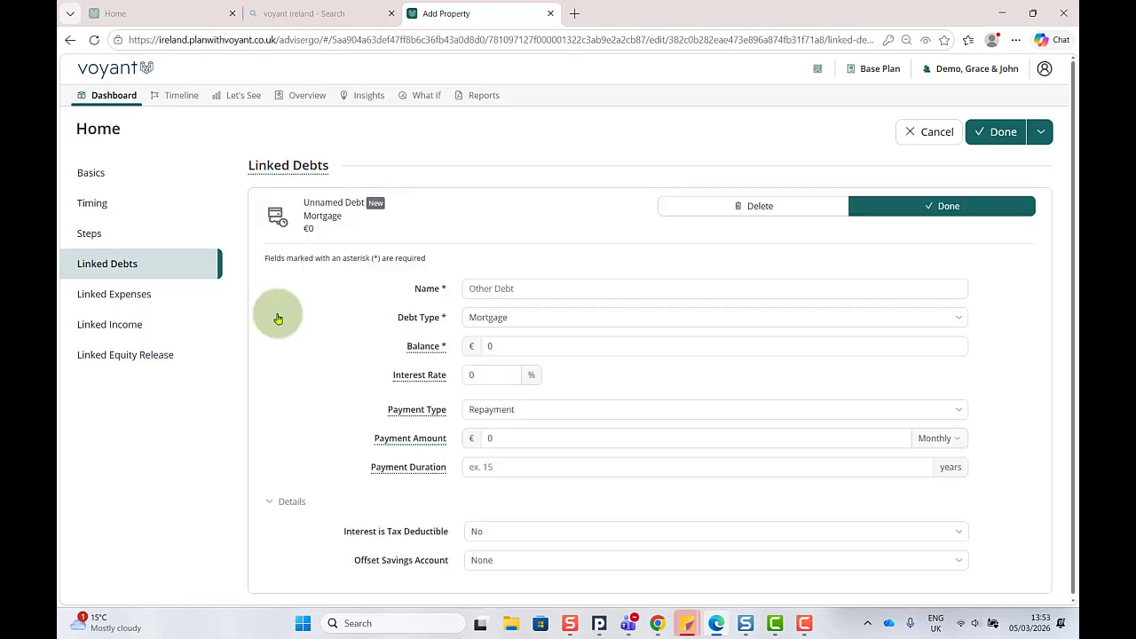
{"action": "left_click", "coordinate": [512, 285]}
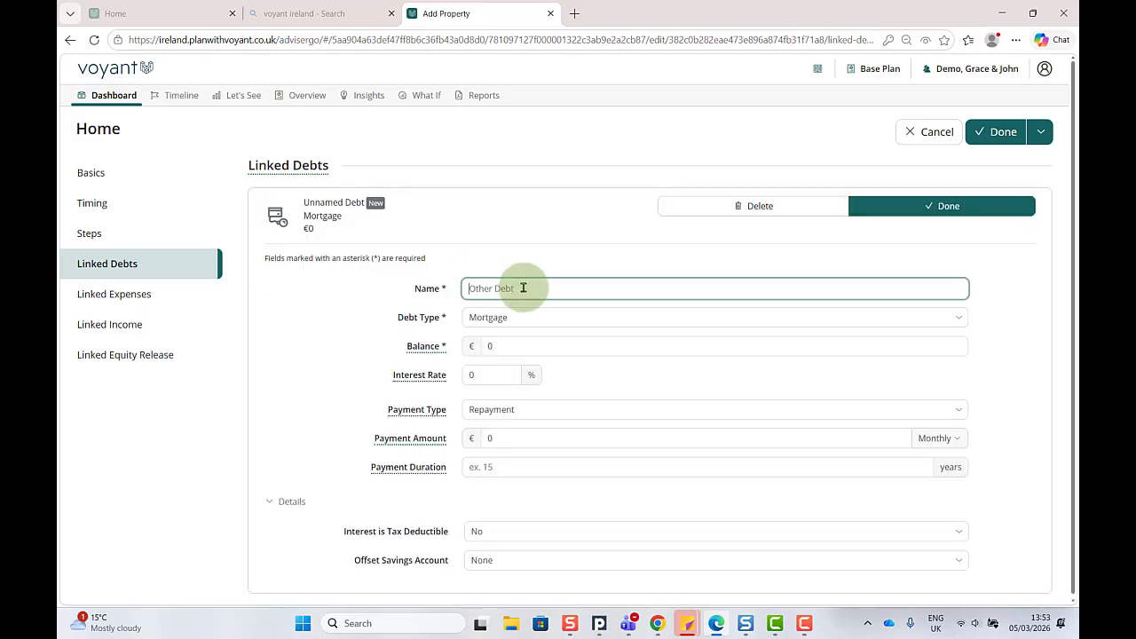
{"action": "type", "text": "Mortgage"}
{"action": "left_click", "coordinate": [520, 316]}
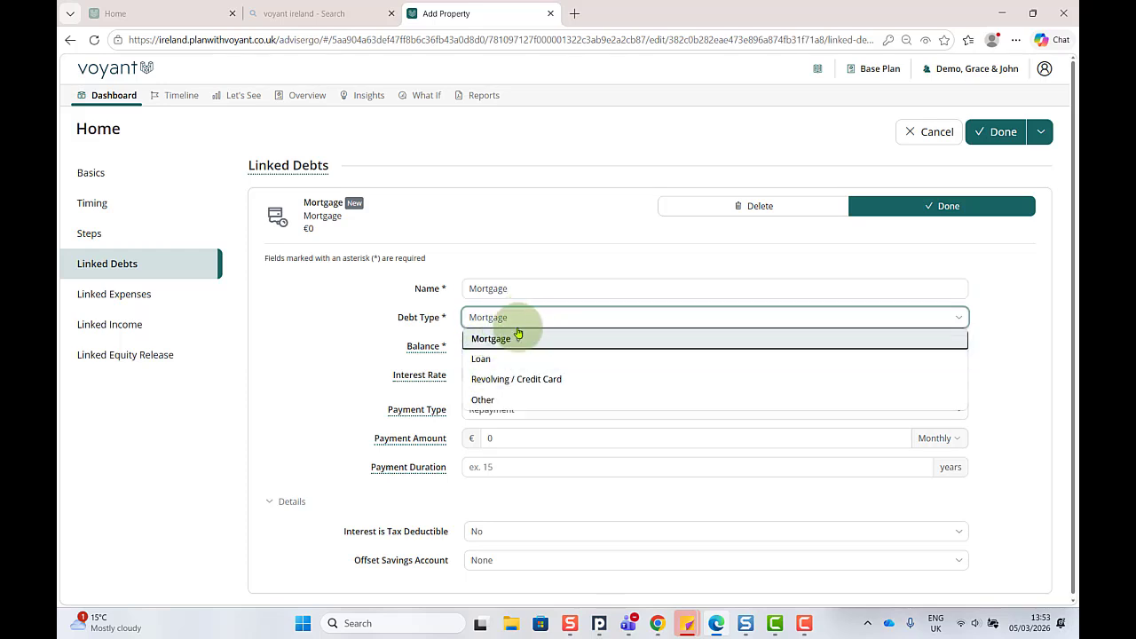
{"action": "left_click", "coordinate": [546, 338]}
Step: Set the mortgage's balance to €50,000 and its interest rate to 2%
{"action": "left_click", "coordinate": [509, 348]}
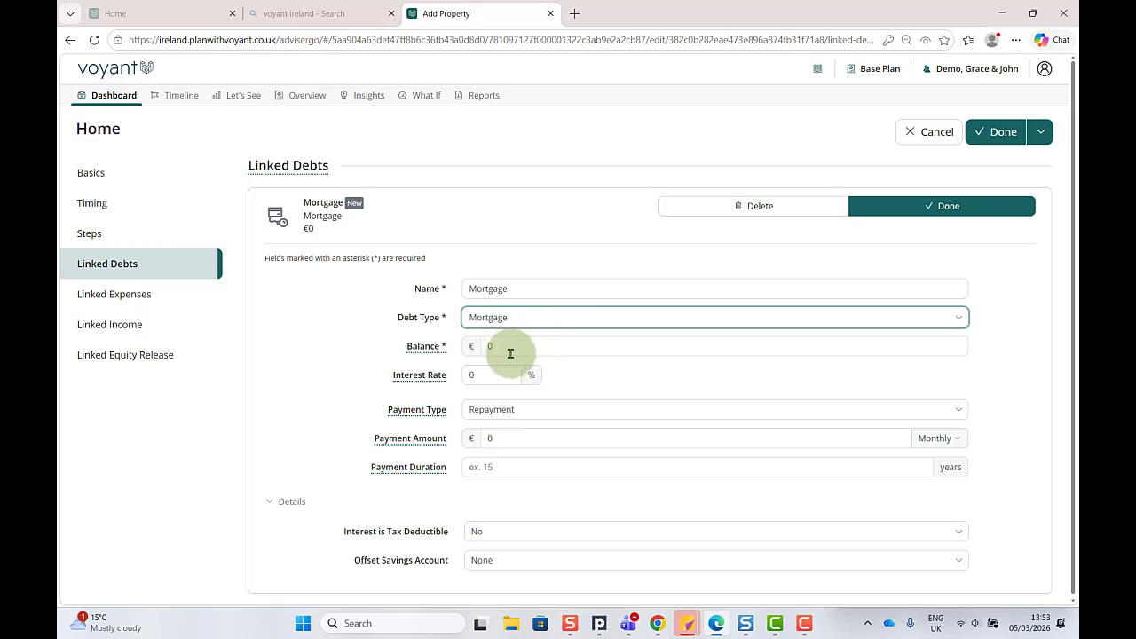
{"action": "type", "text": "3000000"}
{"action": "left_click_drag", "start_coordinate": [539, 346], "coordinate": [482, 346]}
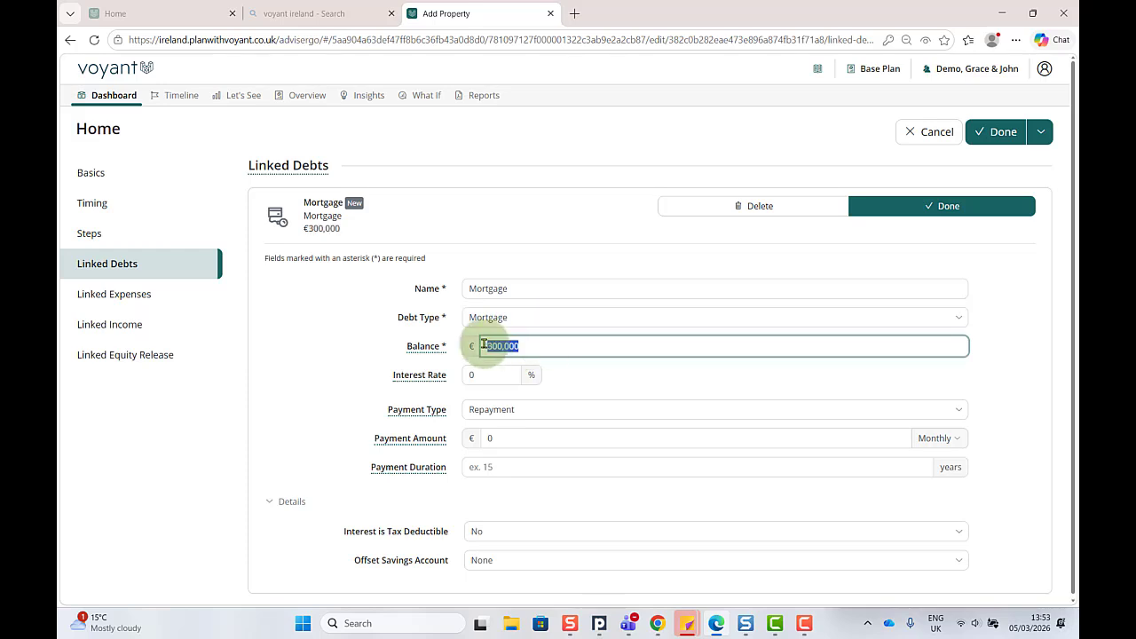
{"action": "type", "text": "50,000"}
{"action": "left_click", "coordinate": [466, 374]}
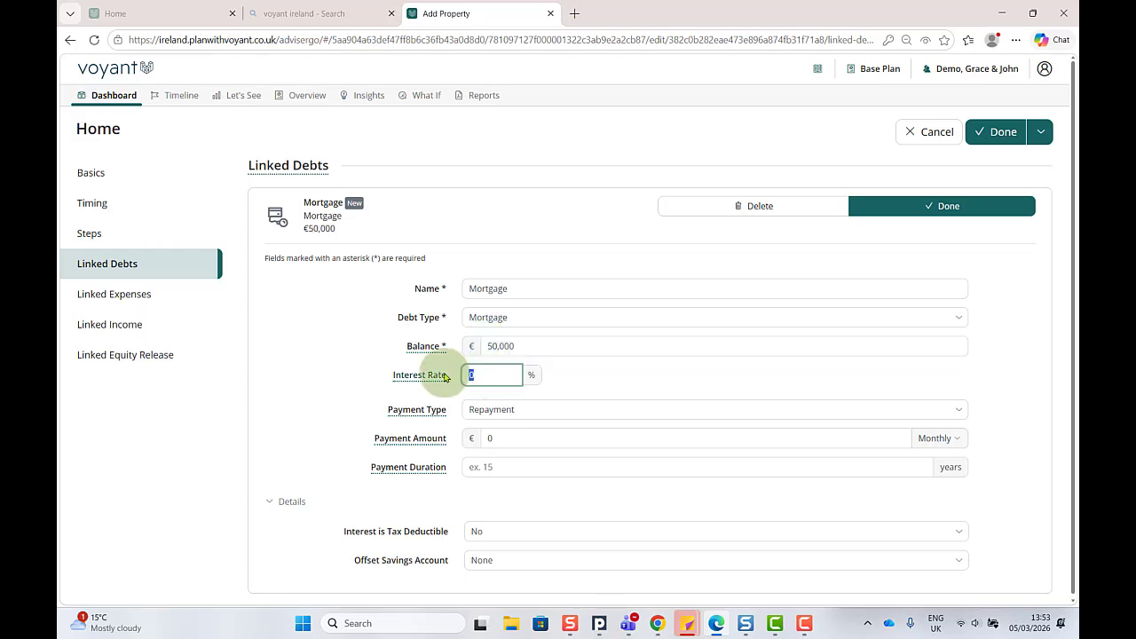
{"action": "type", "text": "2"}
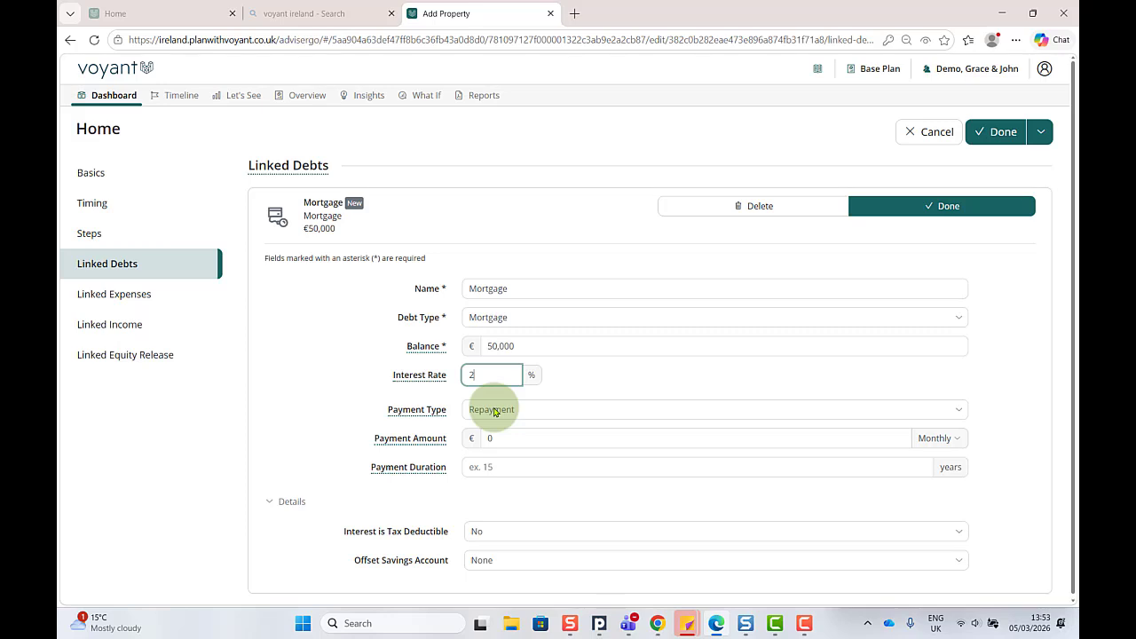
Step: Keep the mortgage's payment type as Repayment and set its payment duration to 5 years
{"action": "left_click", "coordinate": [495, 412]}
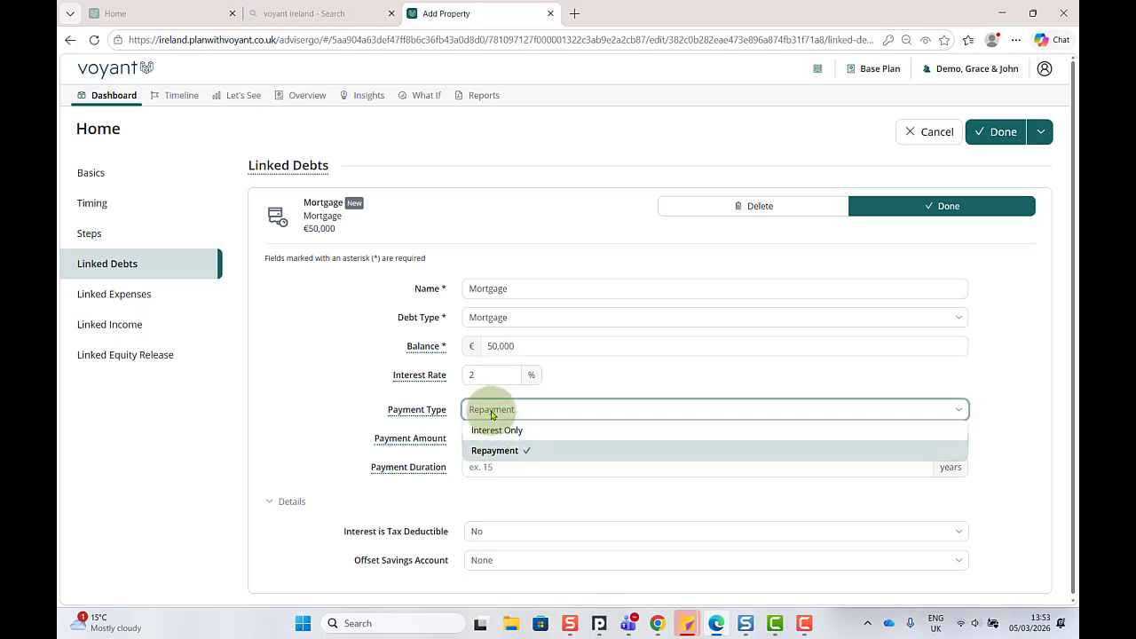
{"action": "left_click", "coordinate": [494, 416]}
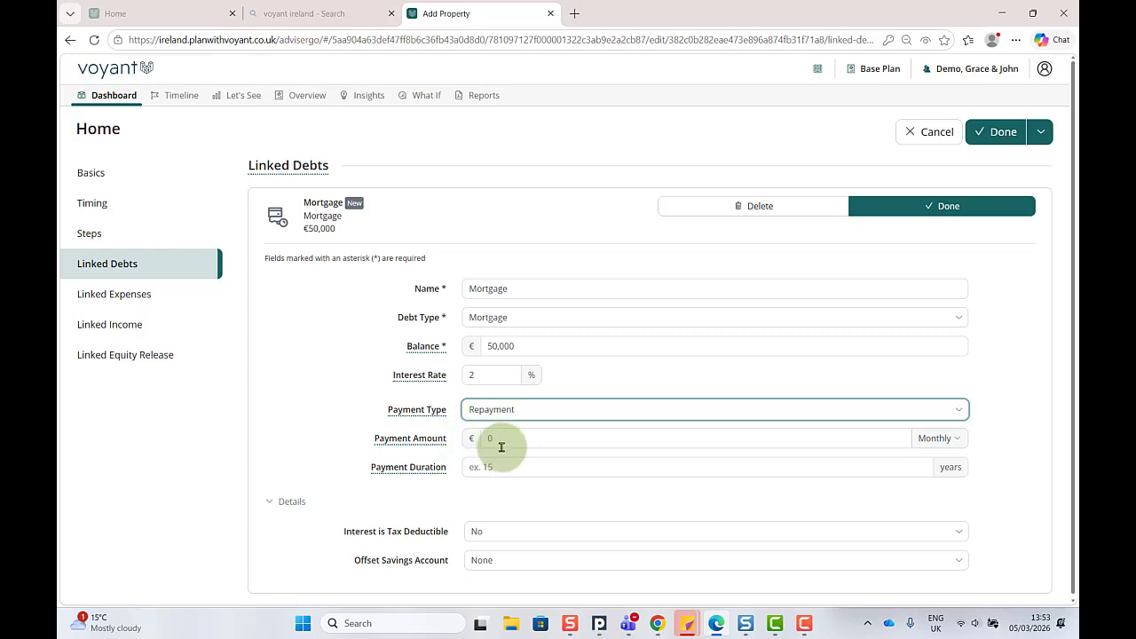
{"action": "left_click", "coordinate": [491, 466]}
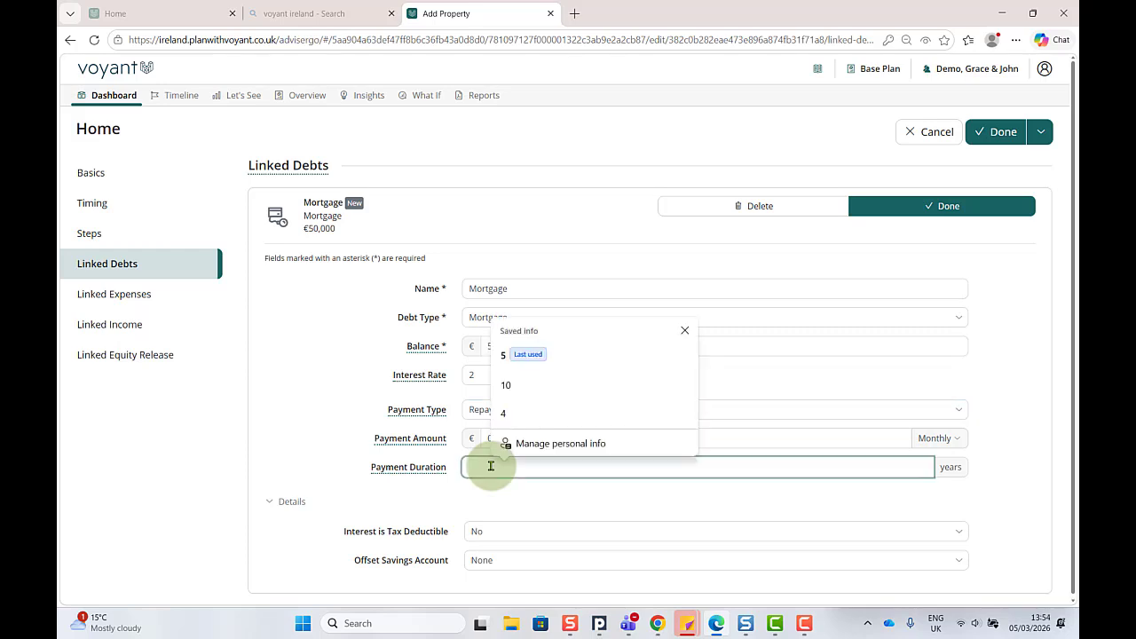
{"action": "type", "text": "5"}
{"action": "left_click", "coordinate": [685, 330]}
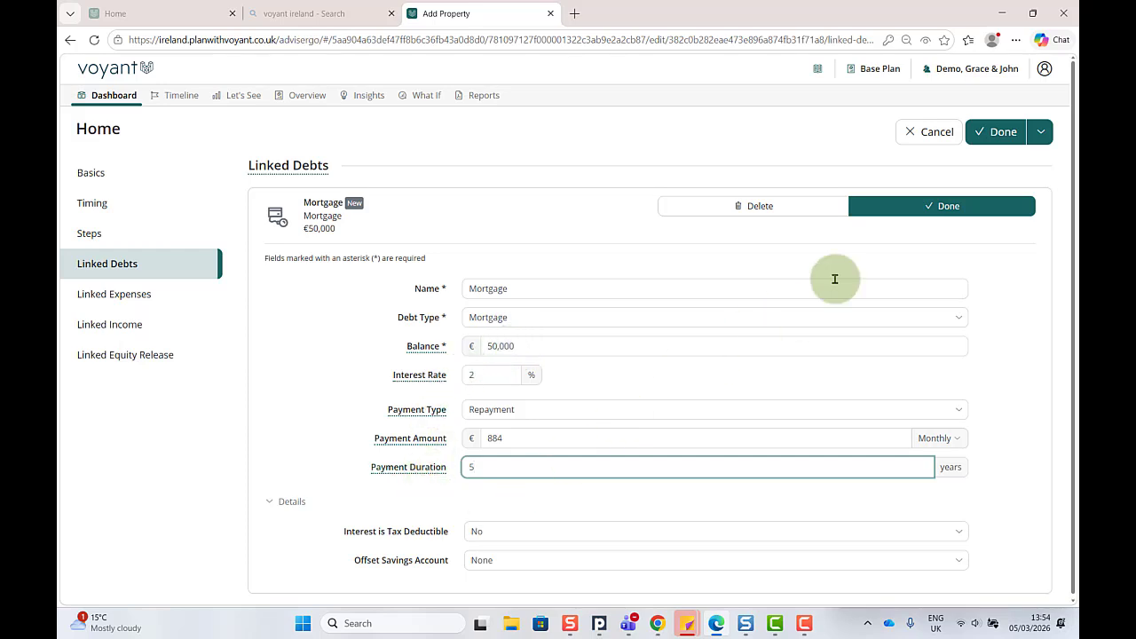
Step: Finish the linked mortgage entry, check the property's basic details and save the property
{"action": "left_click", "coordinate": [931, 207]}
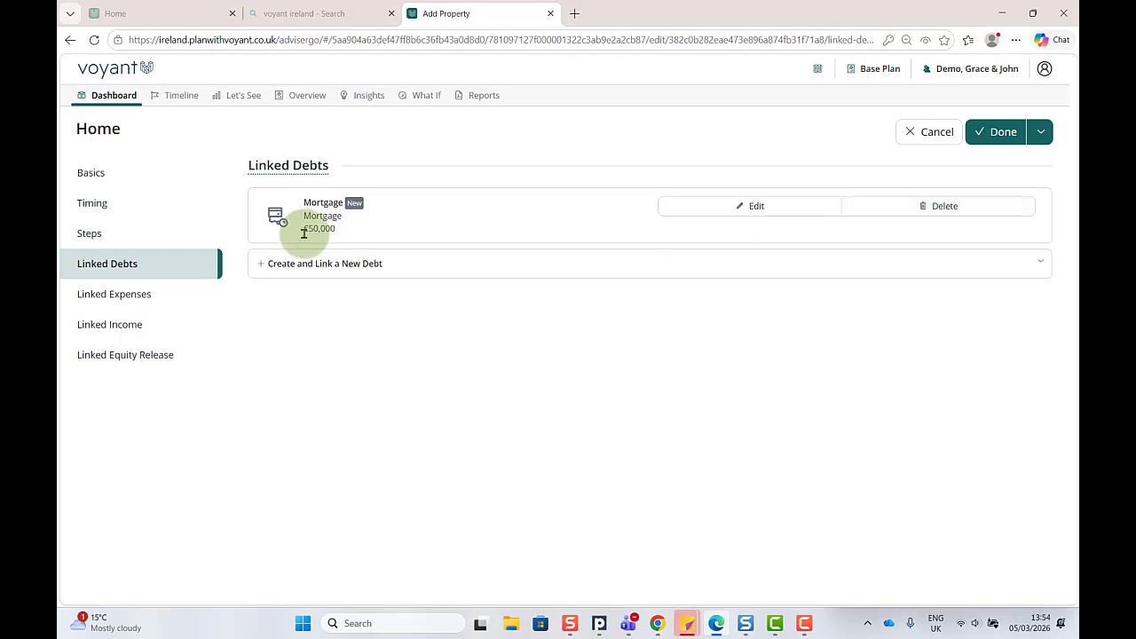
{"action": "left_click", "coordinate": [107, 175]}
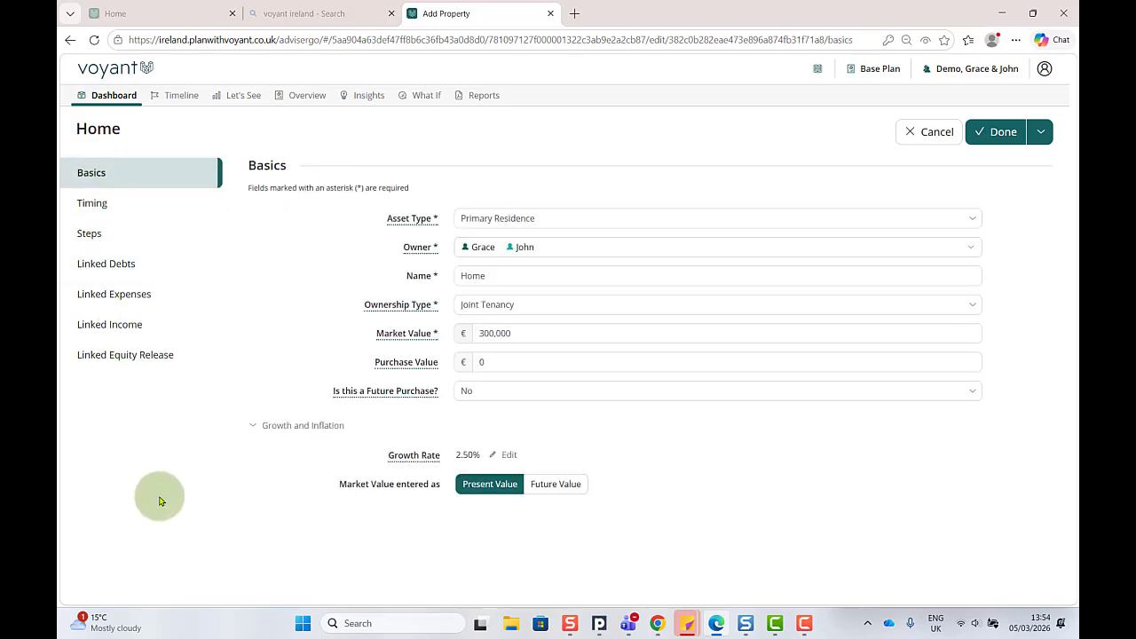
{"action": "left_click", "coordinate": [990, 134]}
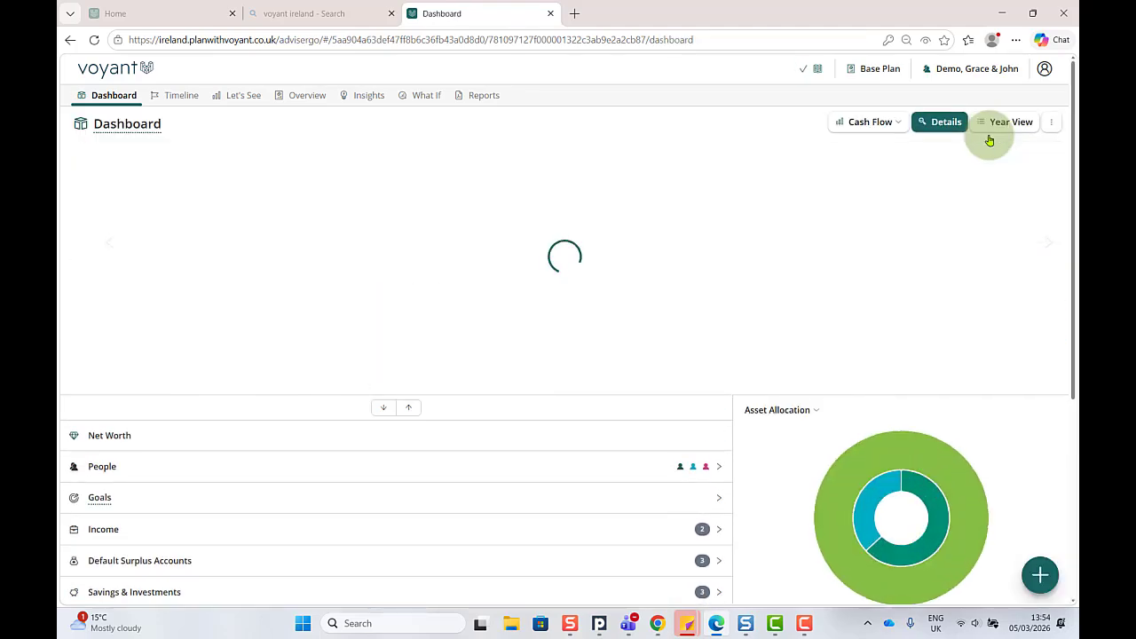
Step: Check the links between the Home property and the Mortgage debt in the dashboard lists
{"action": "scroll", "coordinate": [287, 324], "scroll_direction": "down", "scroll_amount": 3}
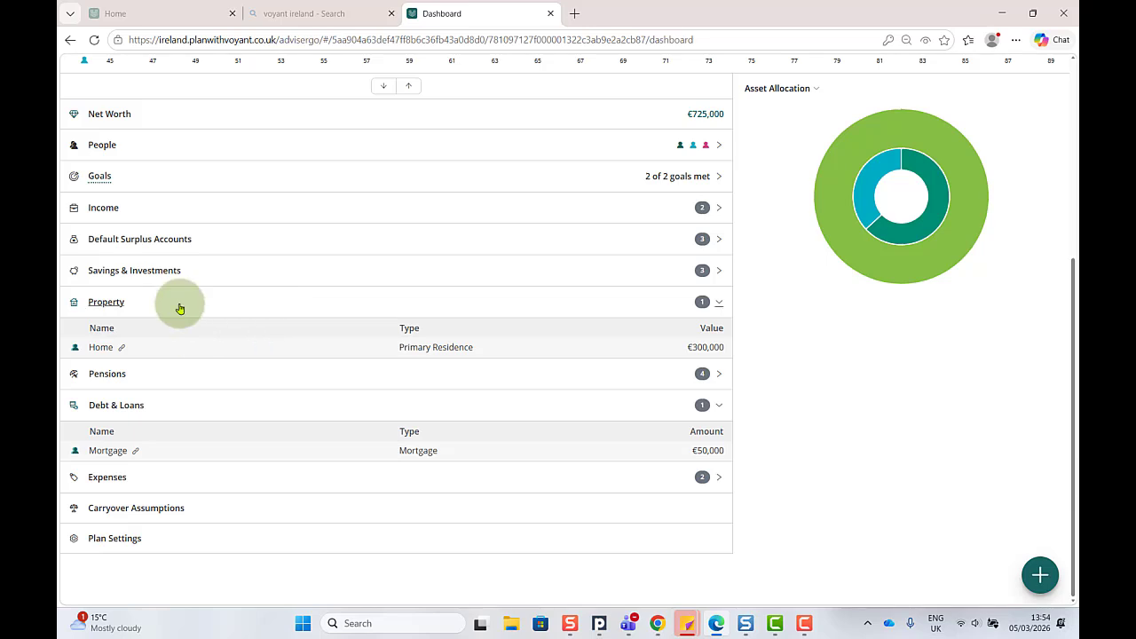
{"action": "mouse_move", "coordinate": [122, 350]}
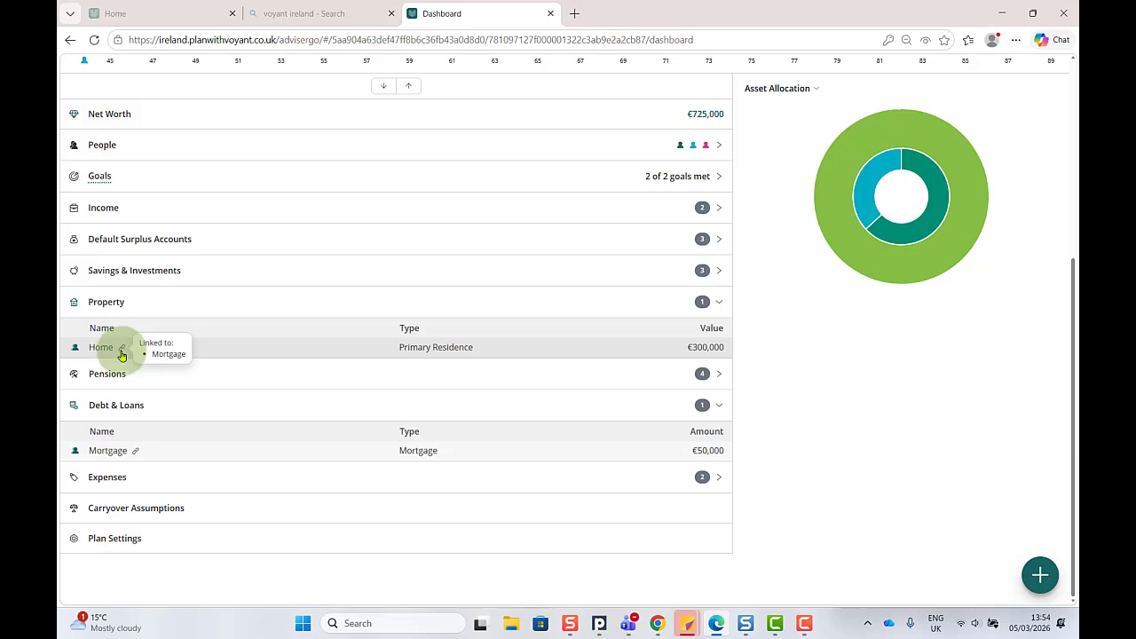
{"action": "mouse_move", "coordinate": [136, 453]}
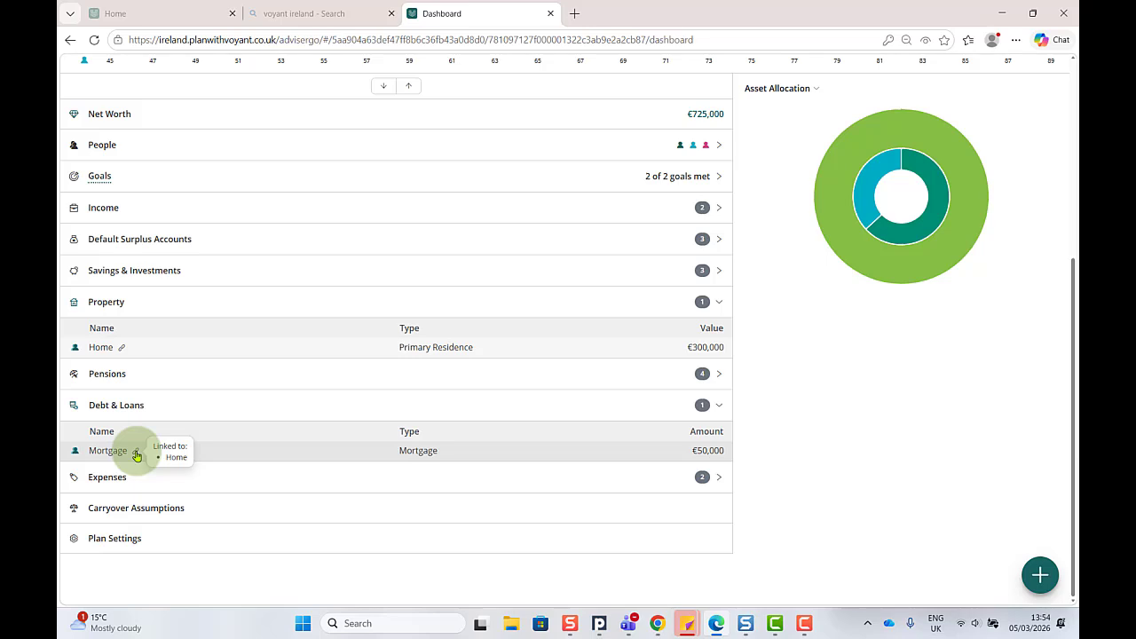
Step: Examine the 2026 property equity and debt figures in the Year View
{"action": "scroll", "coordinate": [137, 451], "scroll_direction": "up", "scroll_amount": 5}
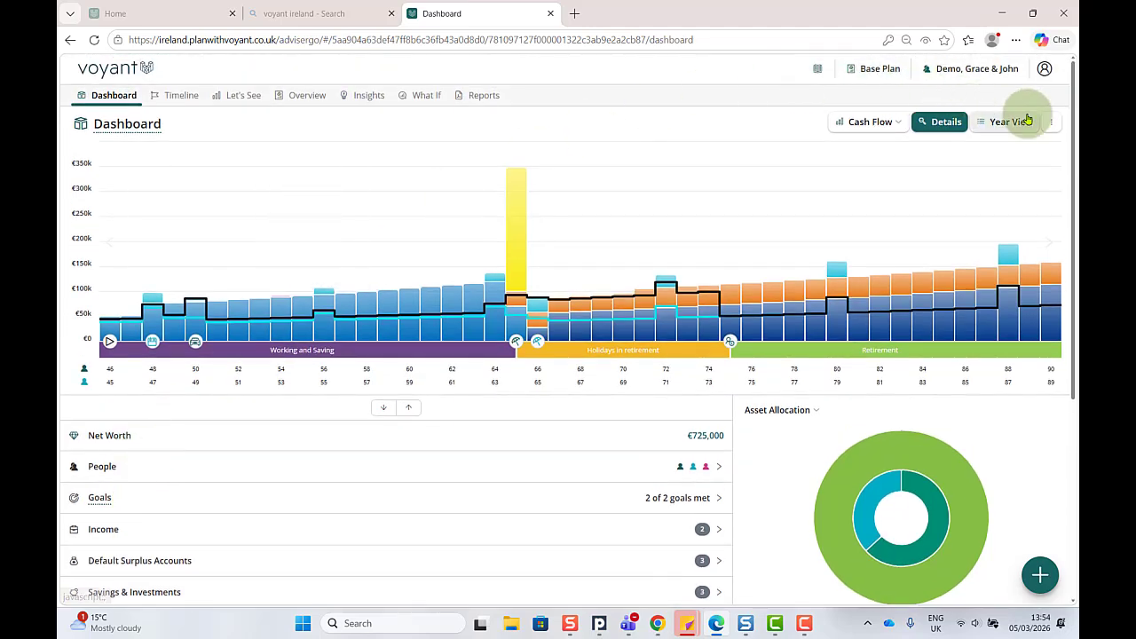
{"action": "left_click", "coordinate": [1025, 122]}
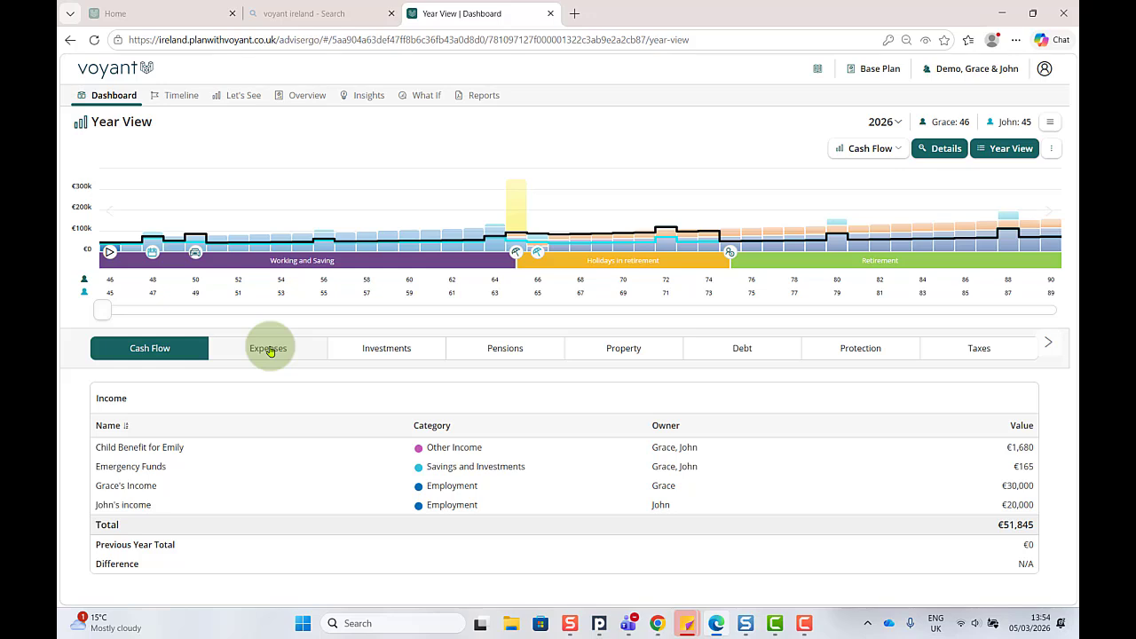
{"action": "left_click", "coordinate": [626, 350]}
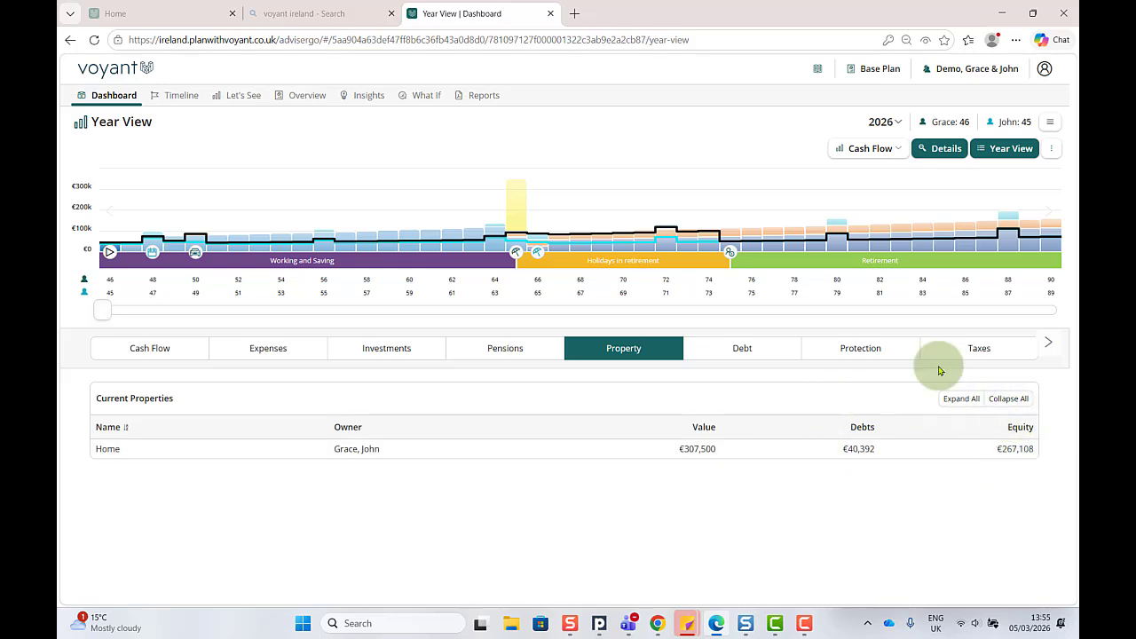
{"action": "left_click", "coordinate": [757, 350]}
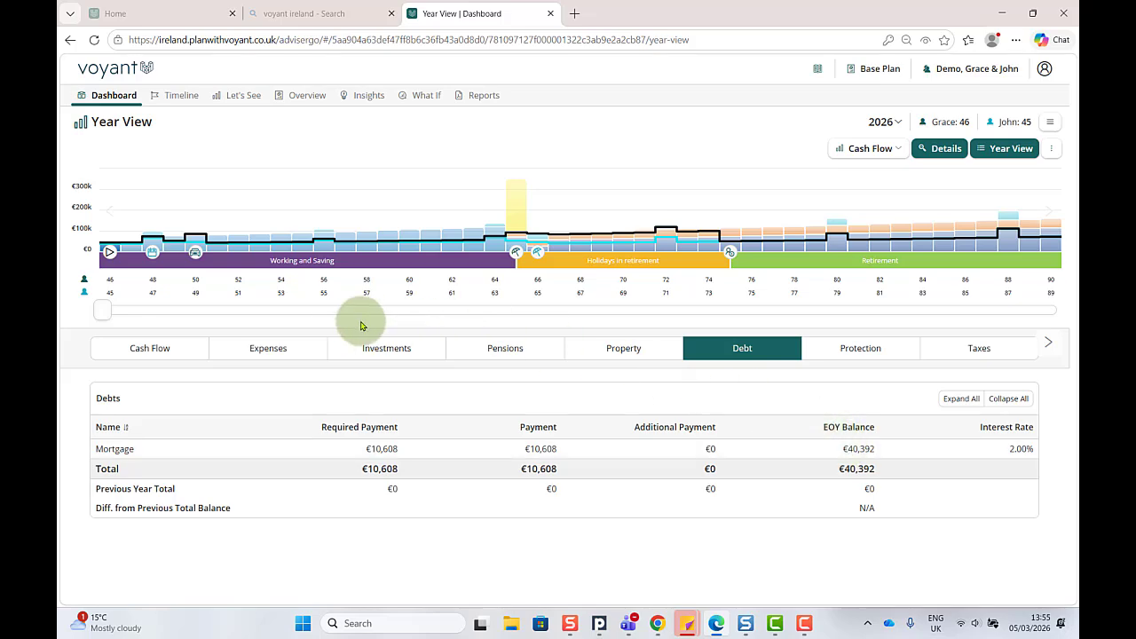
Step: Examine the mortgage payment among the 2026 expenses
{"action": "left_click", "coordinate": [280, 351]}
{"action": "scroll", "coordinate": [165, 500], "scroll_direction": "down", "scroll_amount": 2}
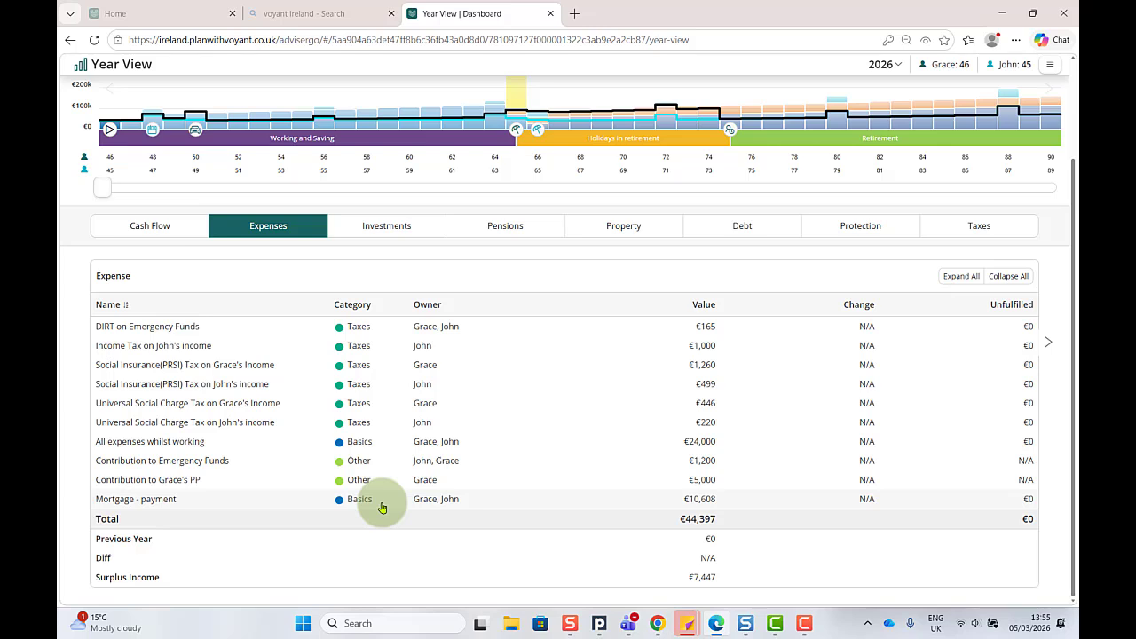
{"action": "left_click", "coordinate": [737, 503]}
{"action": "left_click", "coordinate": [737, 503]}
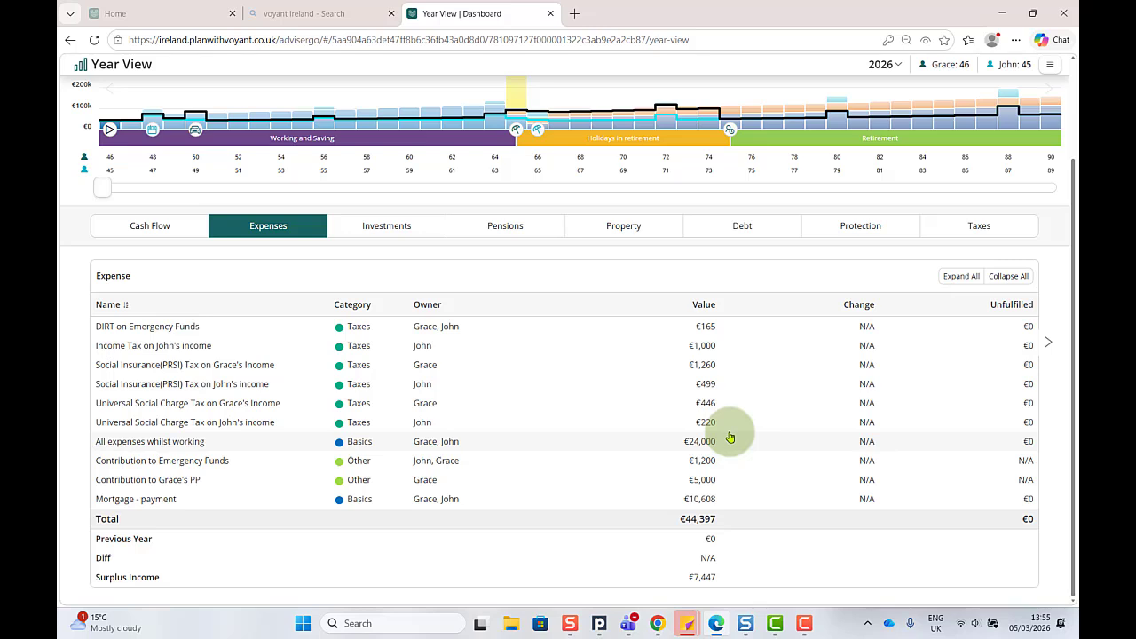
Step: Expand the mortgage's 2026 debt entry to examine how its payment splits into interest and principal
{"action": "left_click", "coordinate": [767, 225]}
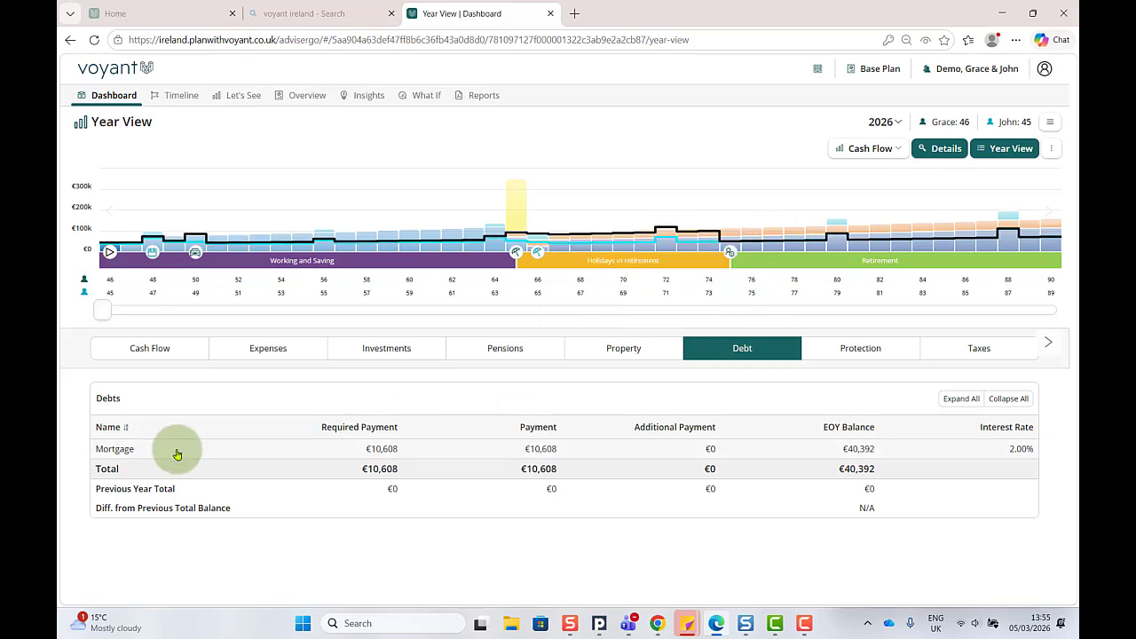
{"action": "left_click", "coordinate": [115, 449]}
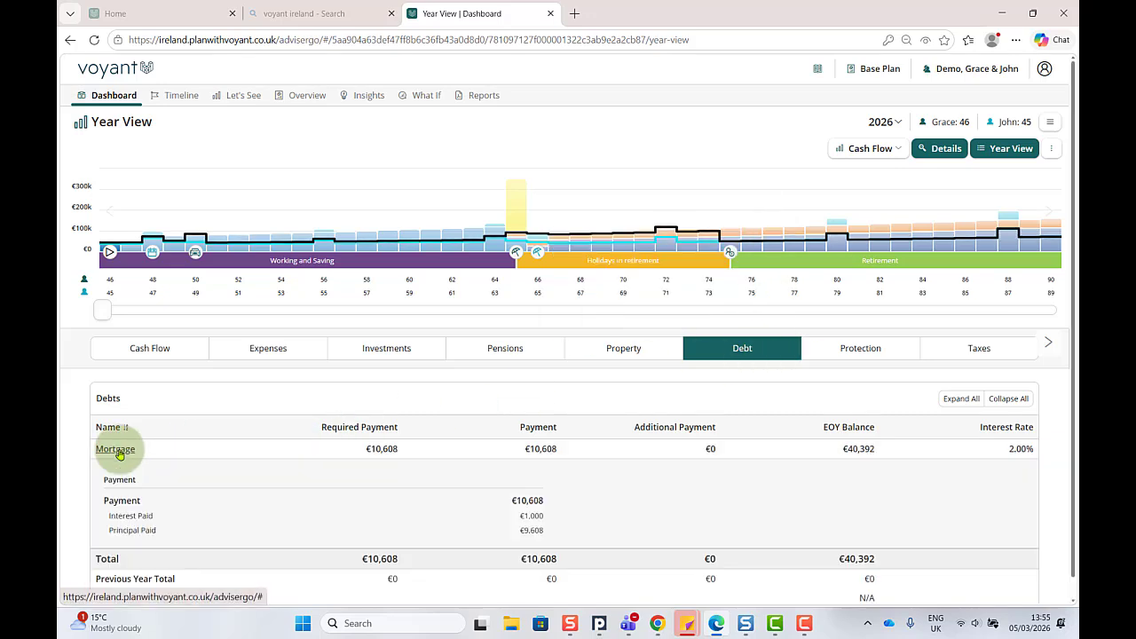